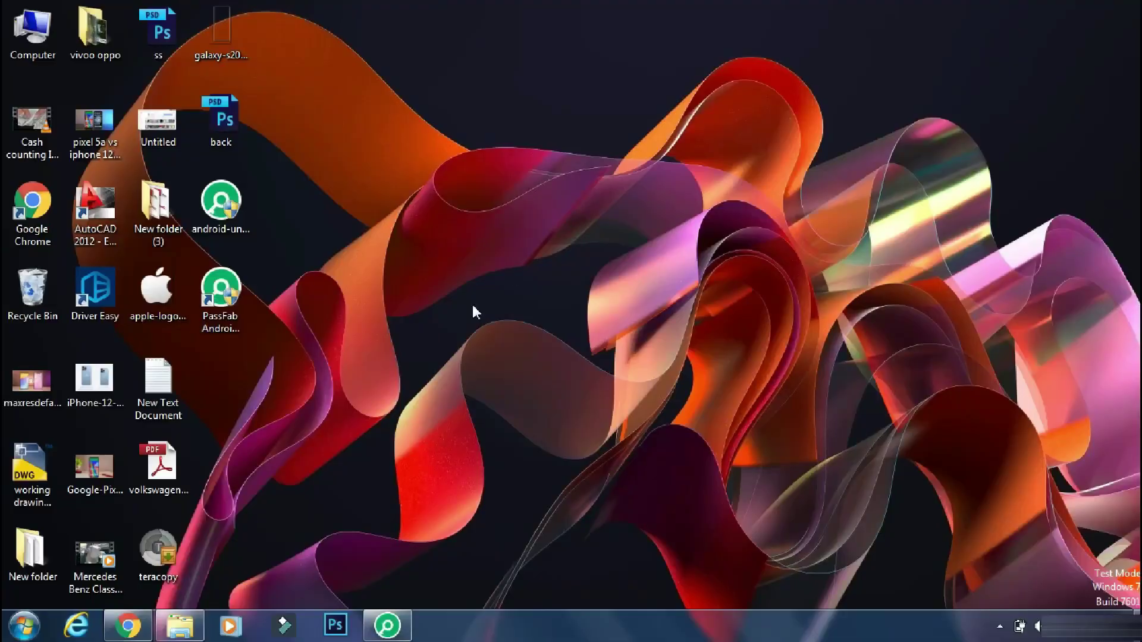
- Bring up the PassFab Android Unlocker page in Chrome, scroll to Free Trial, and select 'android' in the address
{"action": "left_click", "coordinate": [128, 625]}
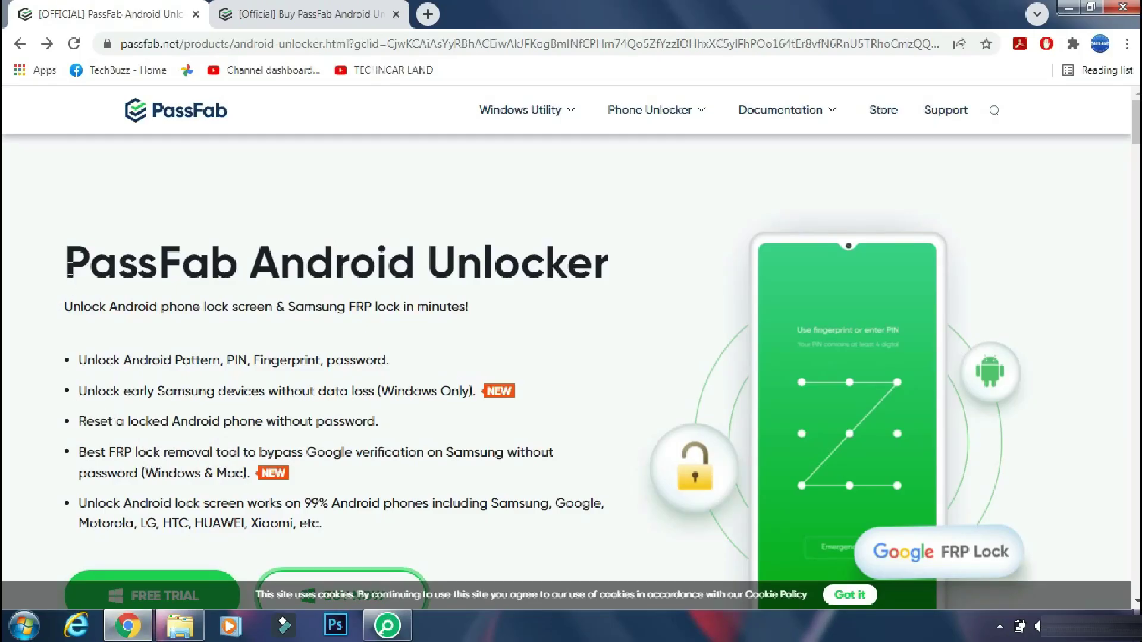
{"action": "left_click_drag", "start_coordinate": [70, 267], "coordinate": [688, 275]}
{"action": "left_click", "coordinate": [660, 285]}
{"action": "scroll", "coordinate": [458, 362], "scroll_direction": "down", "scroll_amount": 2}
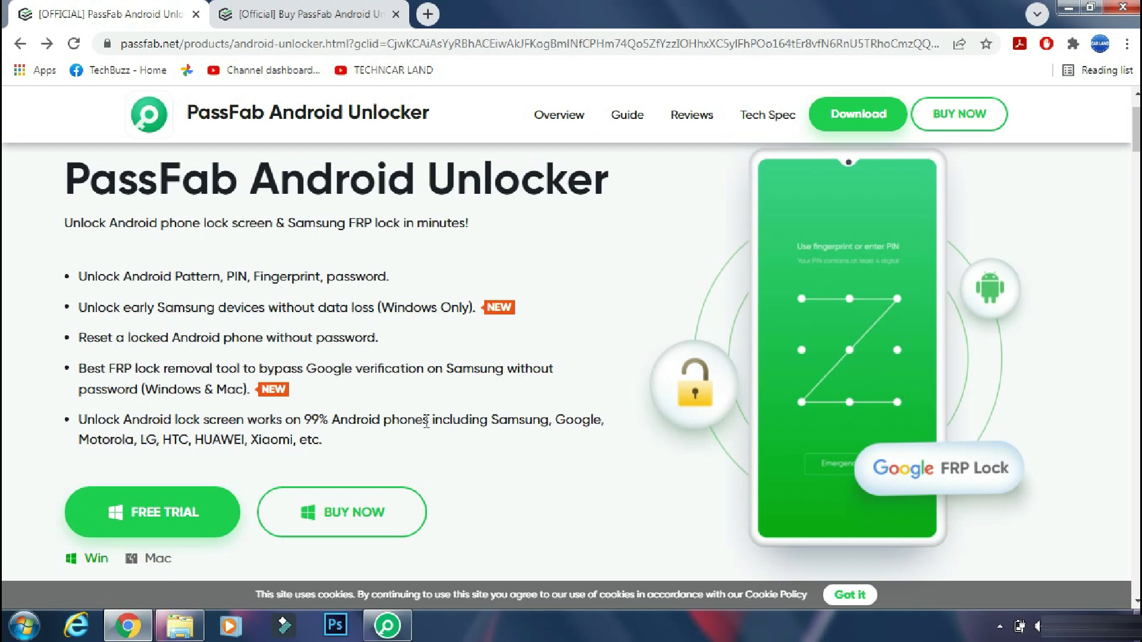
{"action": "scroll", "coordinate": [437, 423], "scroll_direction": "down", "scroll_amount": 1}
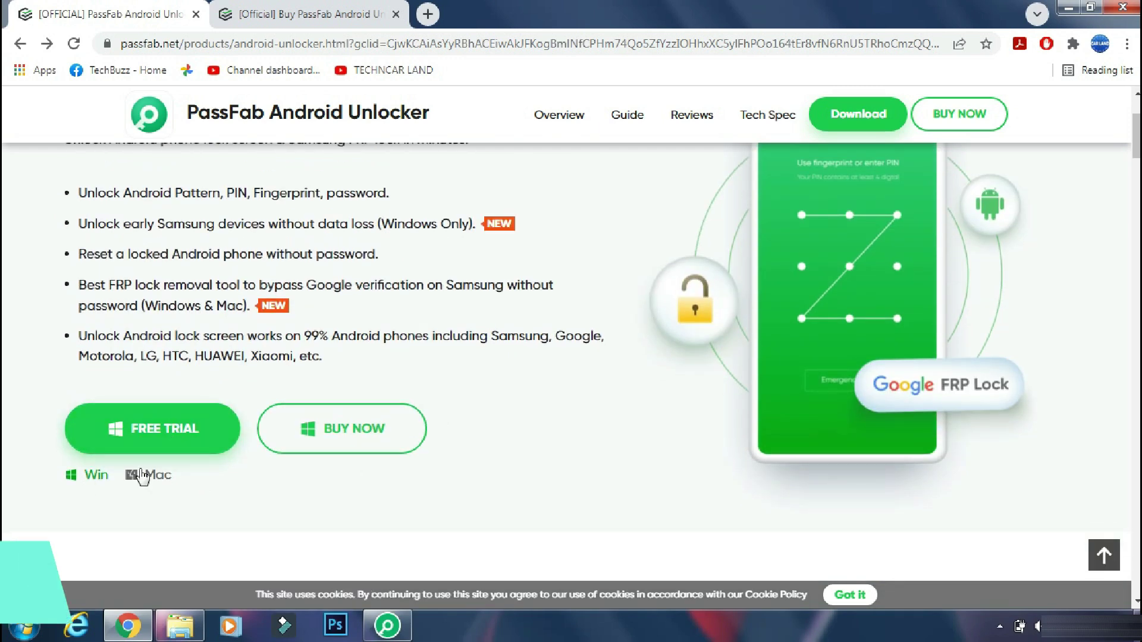
{"action": "left_click_drag", "start_coordinate": [339, 47], "coordinate": [302, 48]}
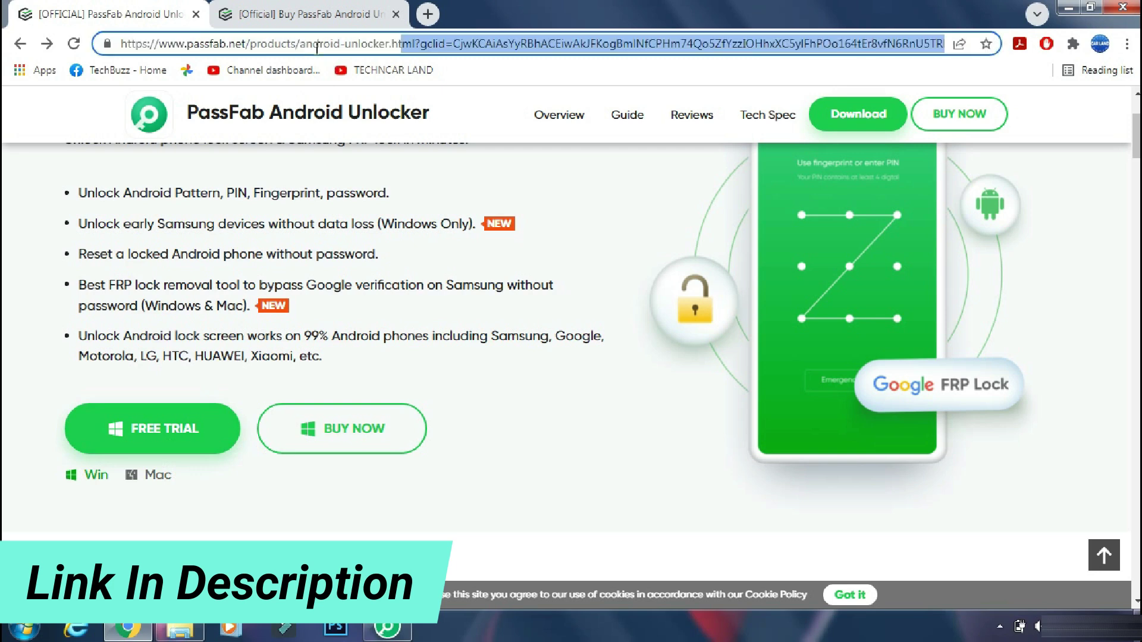
{"action": "double_click", "coordinate": [304, 46]}
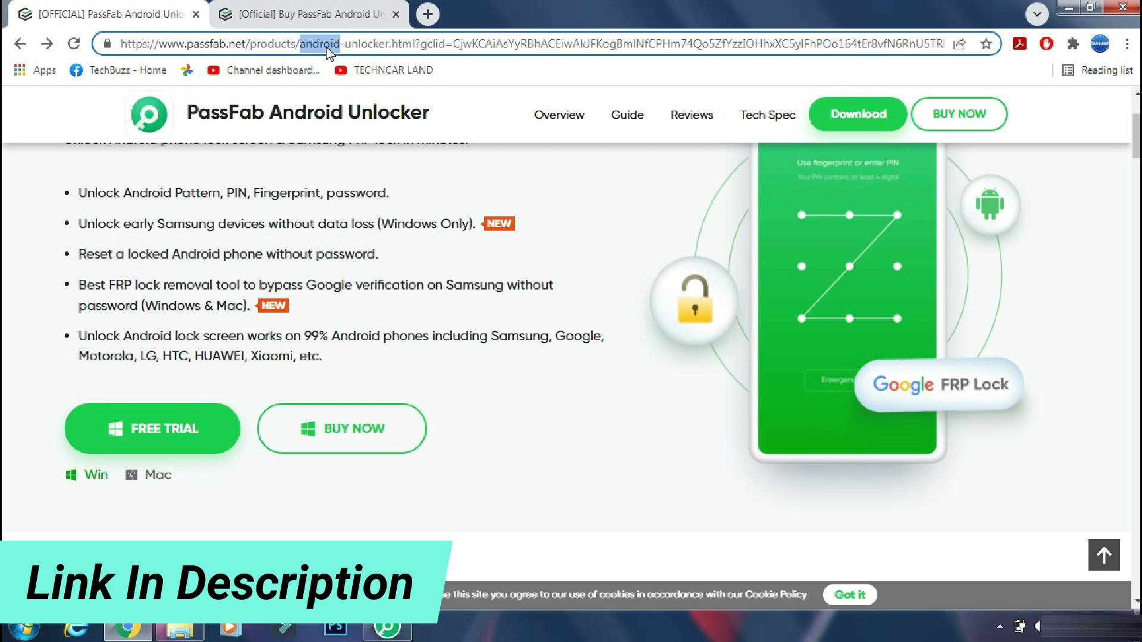
- Switch from Chrome to PassFab Android Unlocker and run Check for updates from its main menu
{"action": "left_click", "coordinate": [1077, 7]}
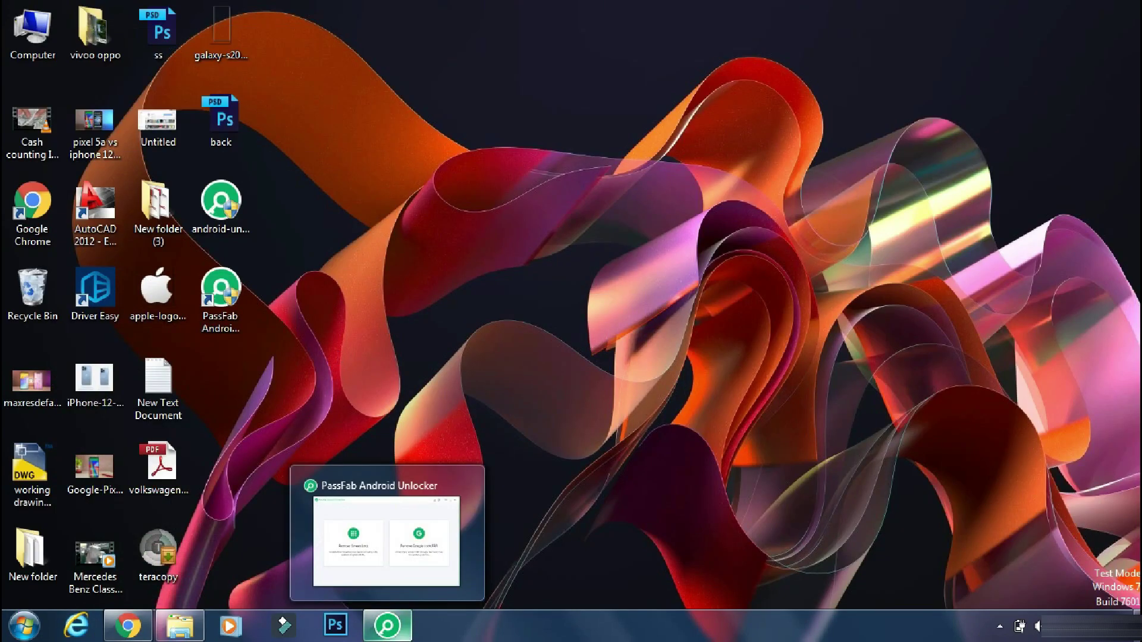
{"action": "left_click", "coordinate": [387, 625]}
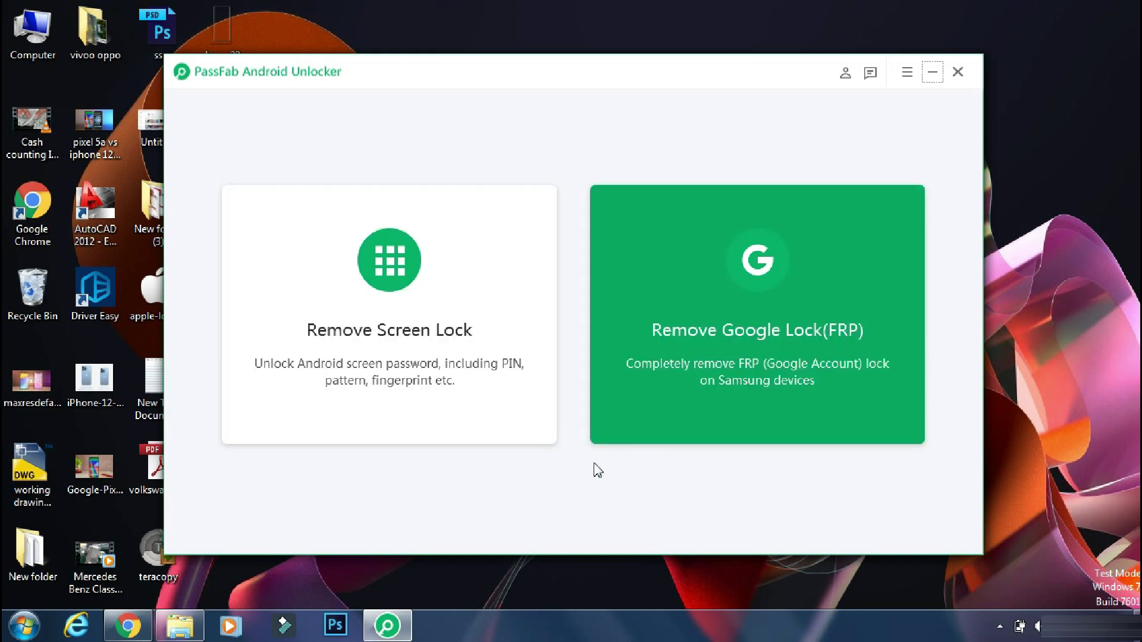
{"action": "left_click", "coordinate": [908, 71]}
{"action": "left_click", "coordinate": [935, 312]}
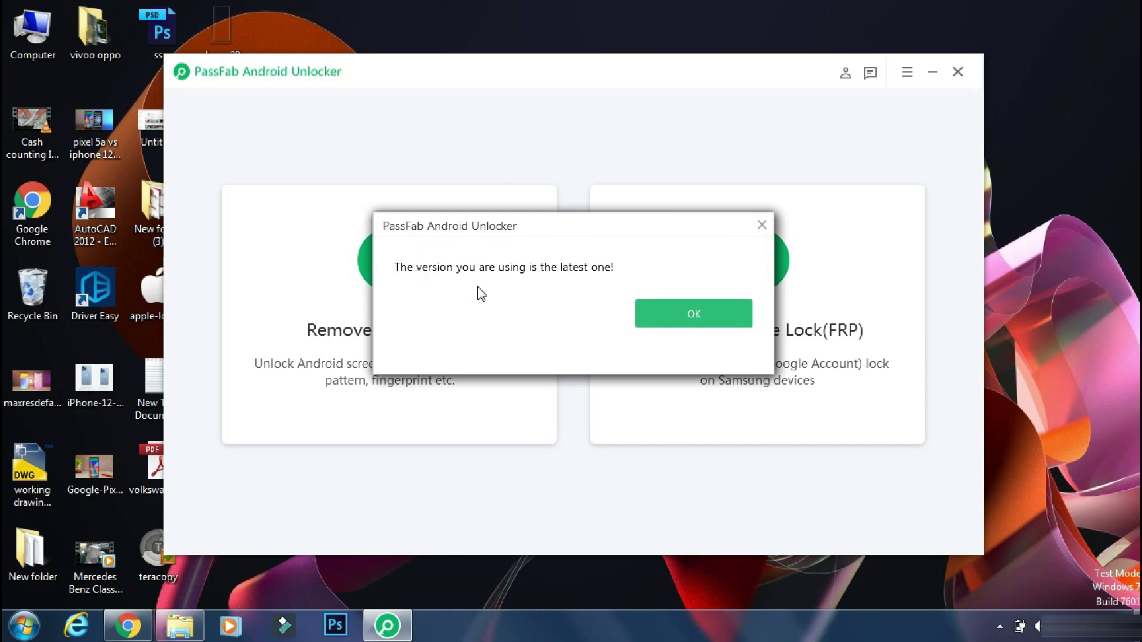
- Dismiss the up-to-date notice and choose Remove Screen Lock for most Android devices
{"action": "left_click", "coordinate": [689, 313]}
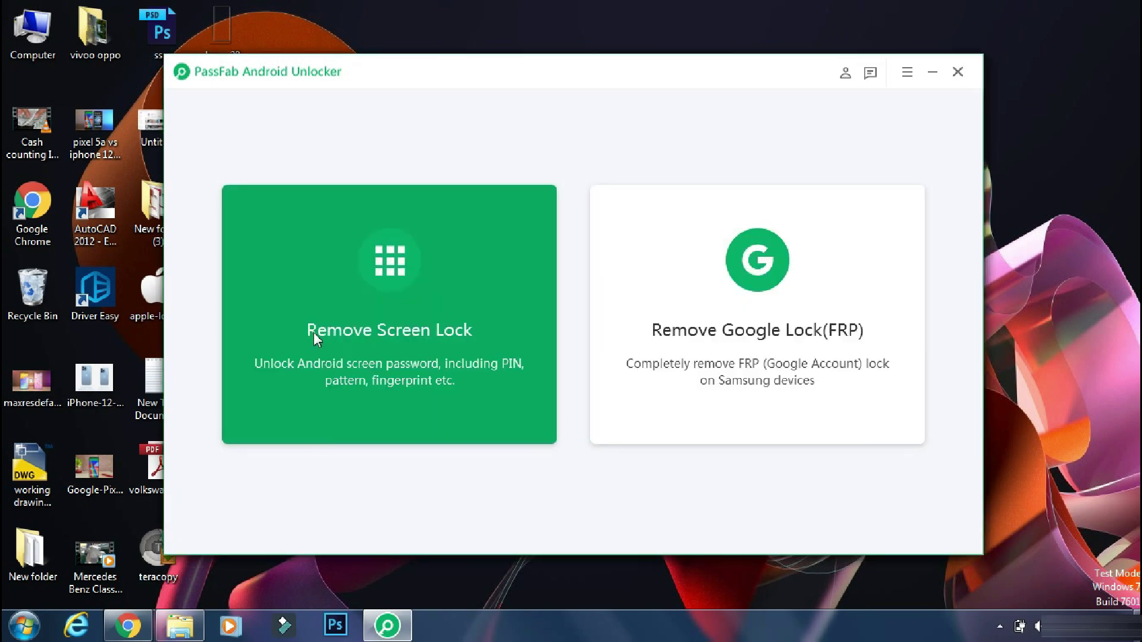
{"action": "left_click", "coordinate": [408, 294]}
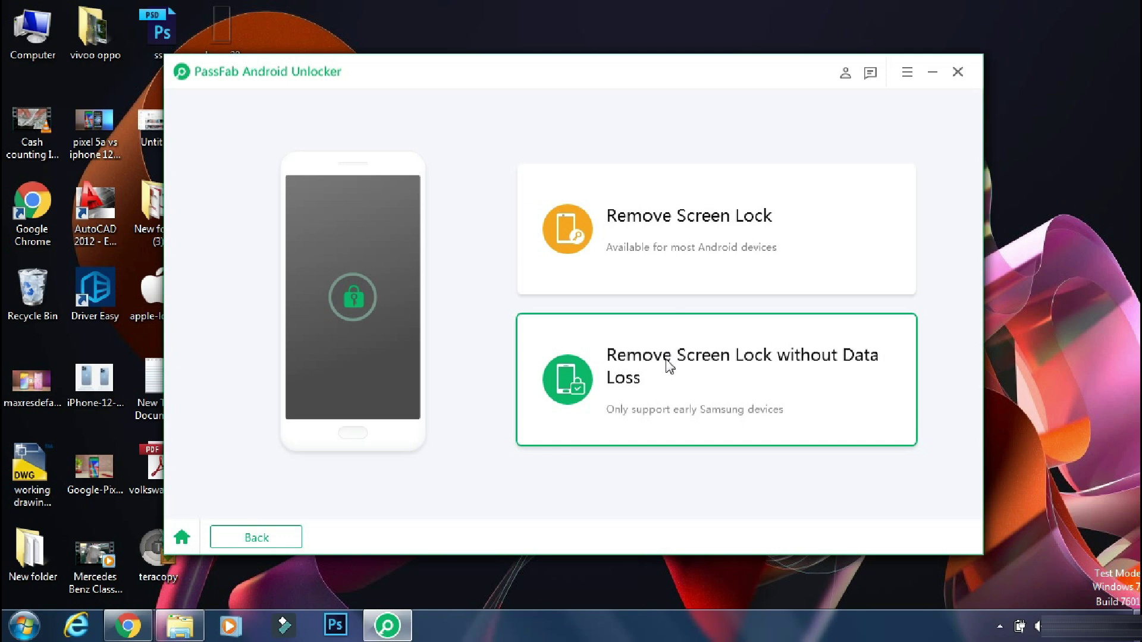
{"action": "left_click", "coordinate": [649, 236]}
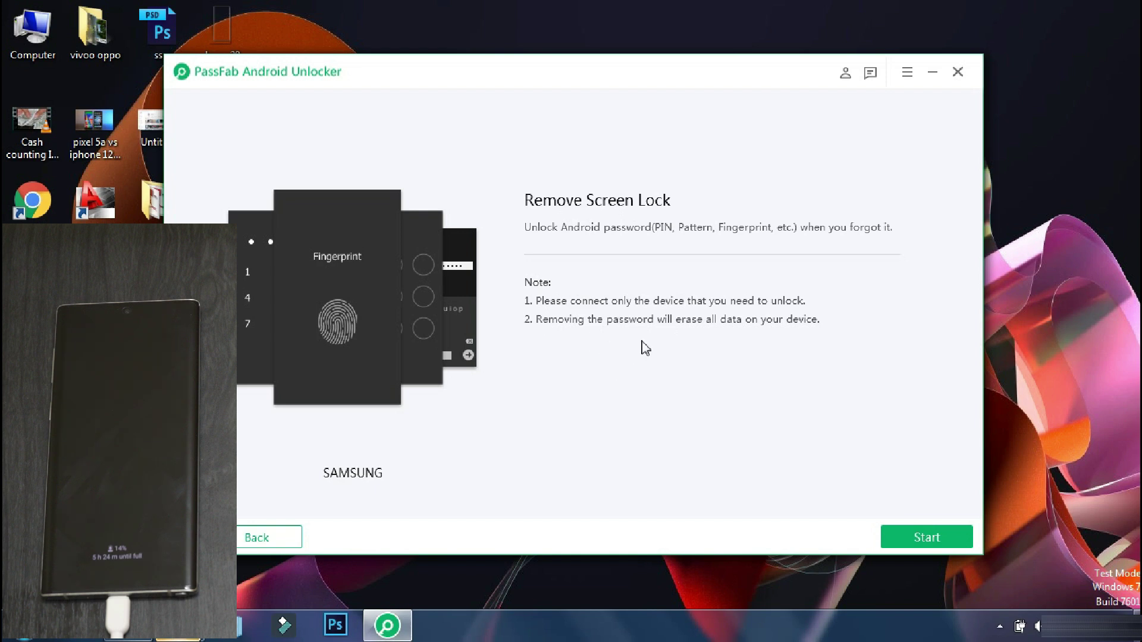
- Start the screen lock removal and confirm erasing all data on the phone
{"action": "left_click", "coordinate": [955, 536]}
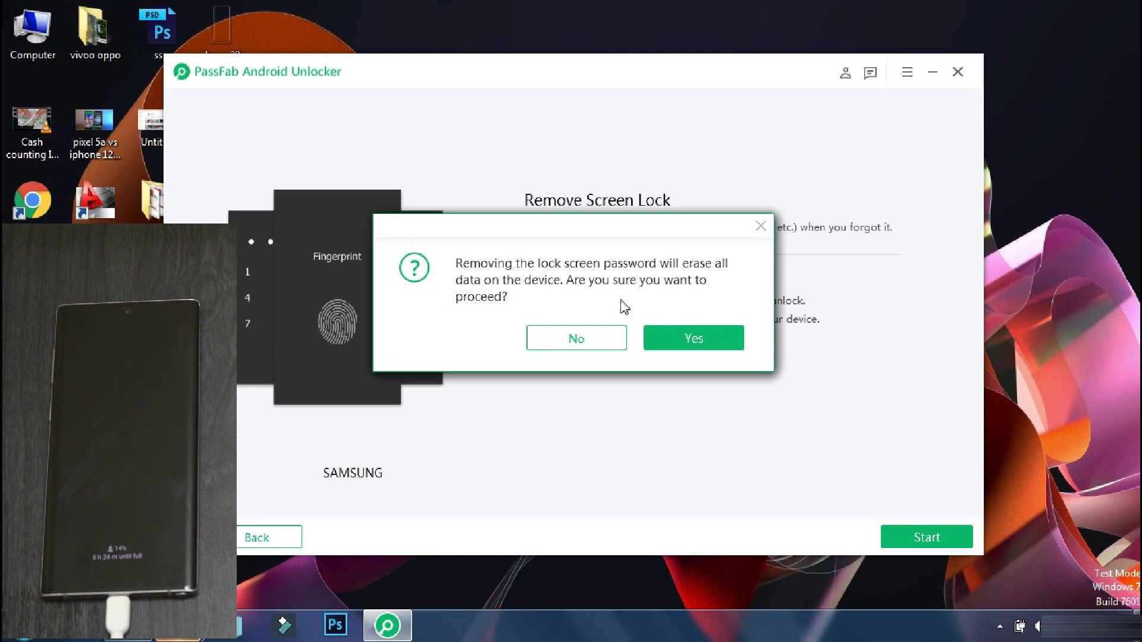
{"action": "left_click", "coordinate": [720, 349]}
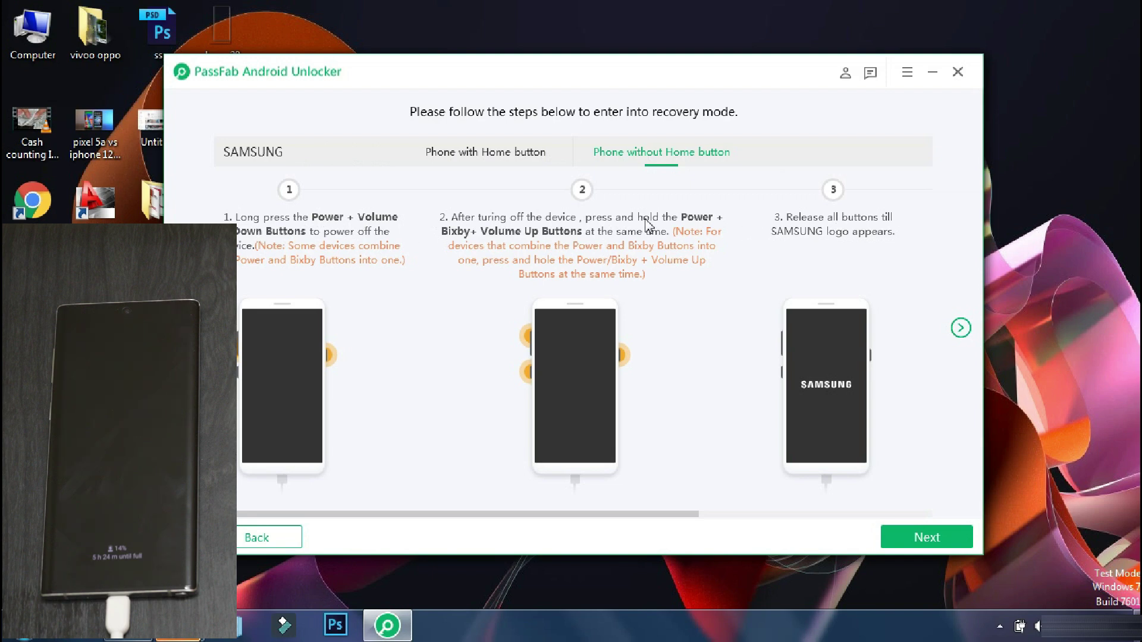
{"action": "left_click", "coordinate": [467, 160]}
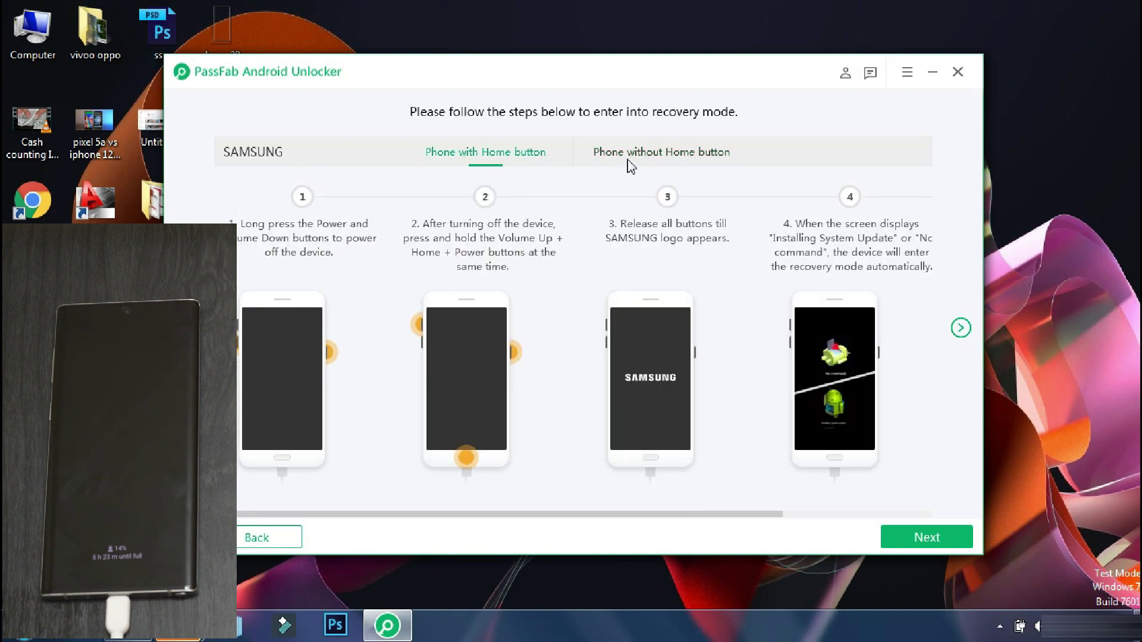
{"action": "left_click", "coordinate": [648, 151]}
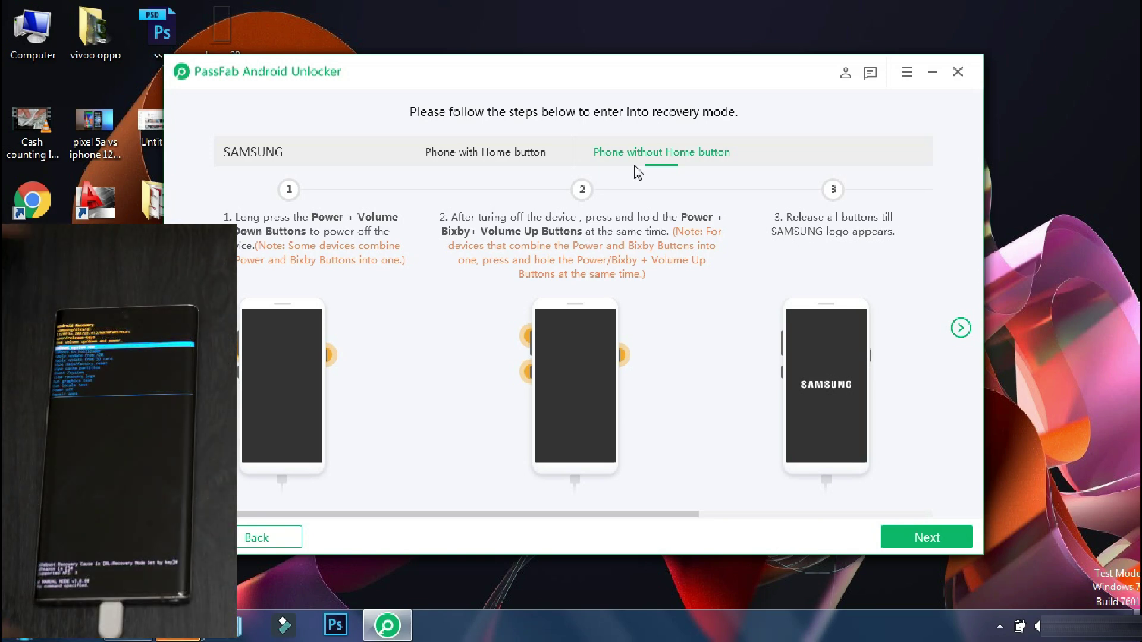
- Advance past the recovery-mode instructions and the wipe and reboot steps to the result page
{"action": "left_click", "coordinate": [960, 328]}
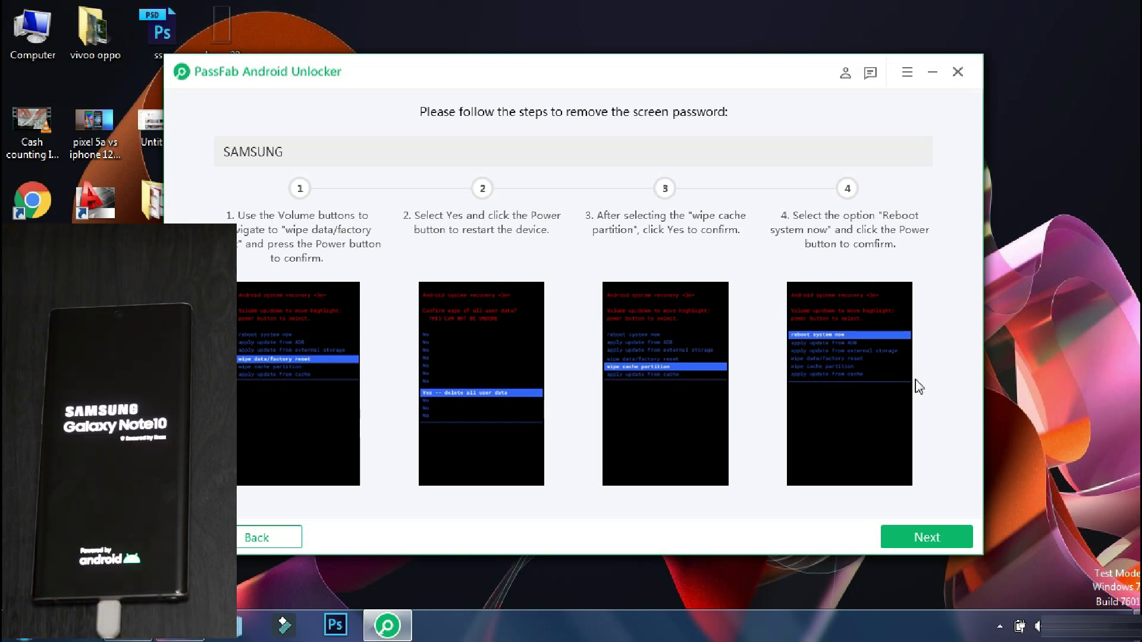
{"action": "left_click", "coordinate": [936, 538]}
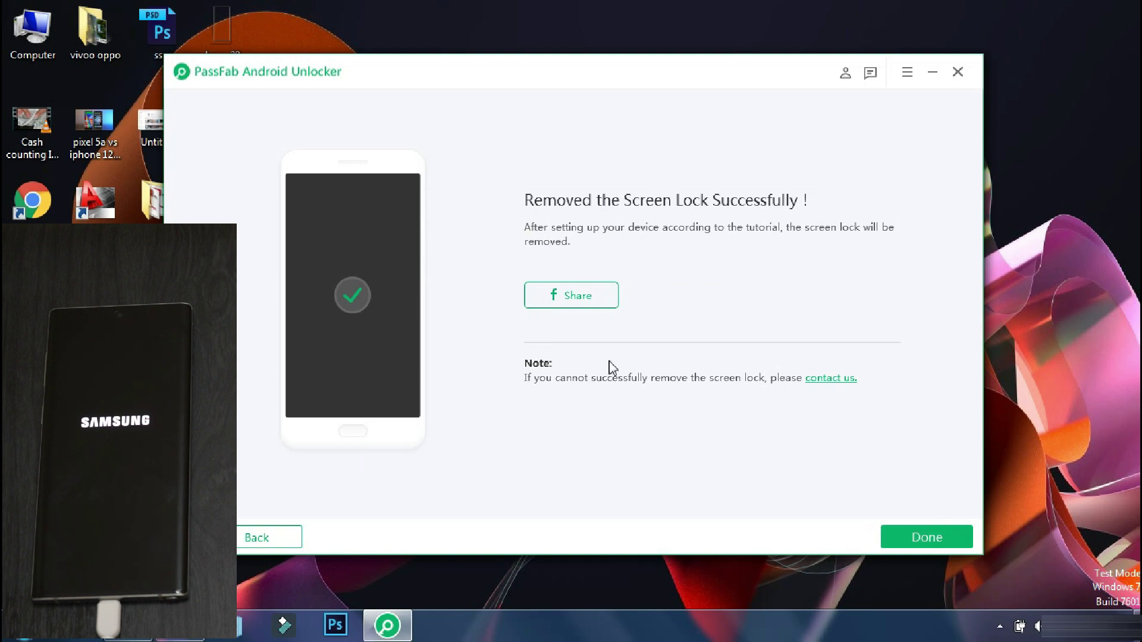
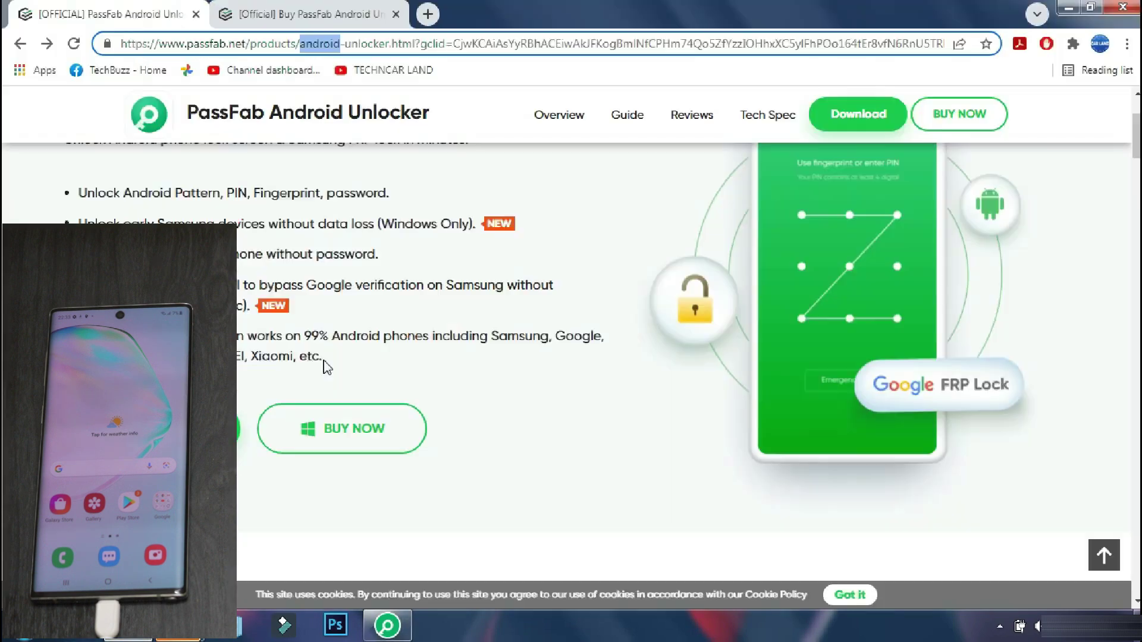
- Scroll to the top of the PassFab Android Unlocker product page in Chrome
{"action": "scroll", "coordinate": [325, 365], "scroll_direction": "up", "scroll_amount": 3}
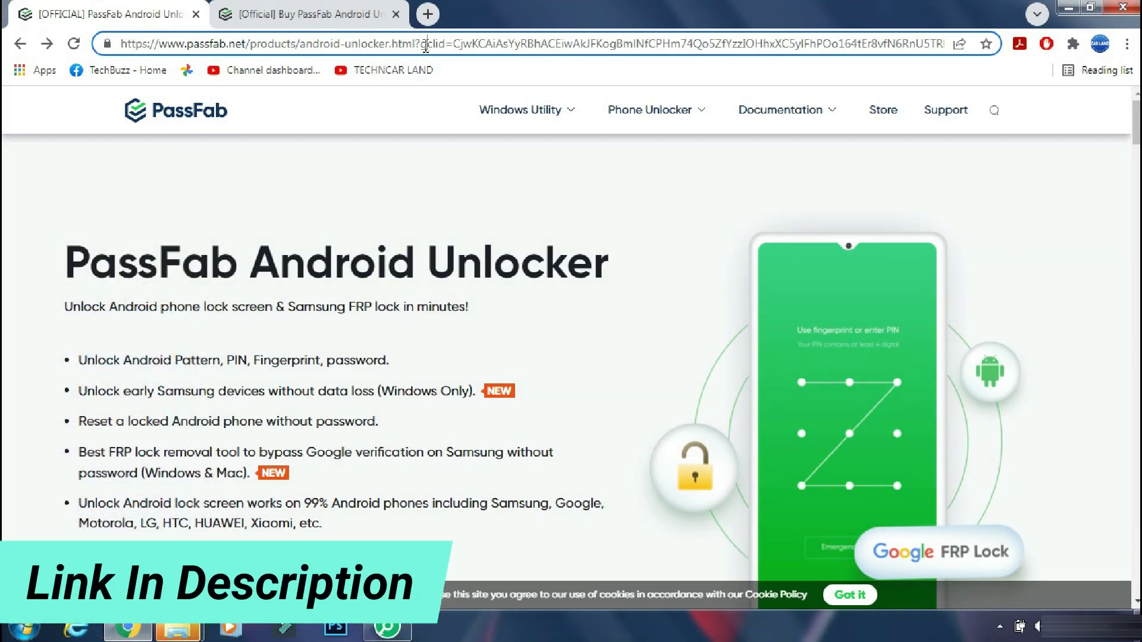
{"action": "left_click", "coordinate": [274, 12]}
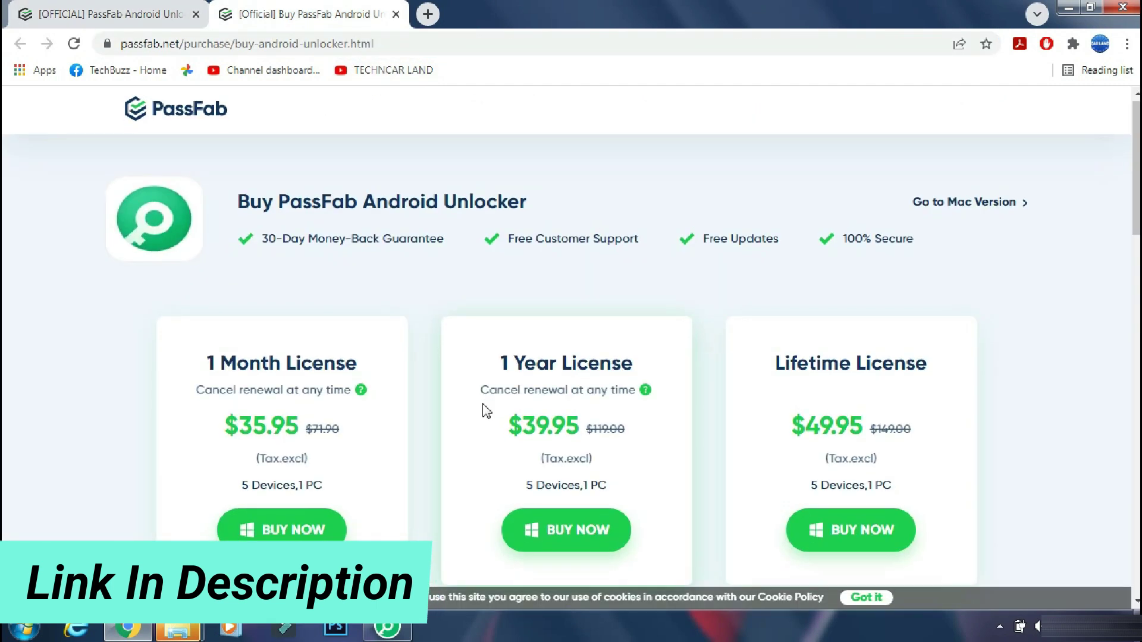
{"action": "scroll", "coordinate": [487, 410], "scroll_direction": "down", "scroll_amount": 1}
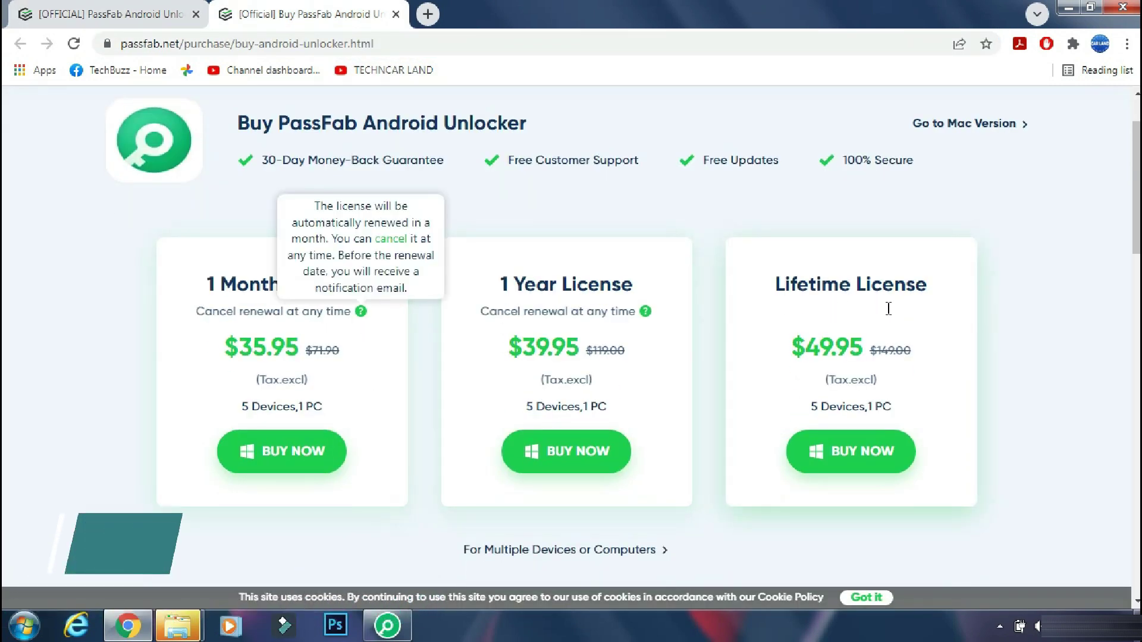
{"action": "scroll", "coordinate": [357, 463], "scroll_direction": "down", "scroll_amount": 1}
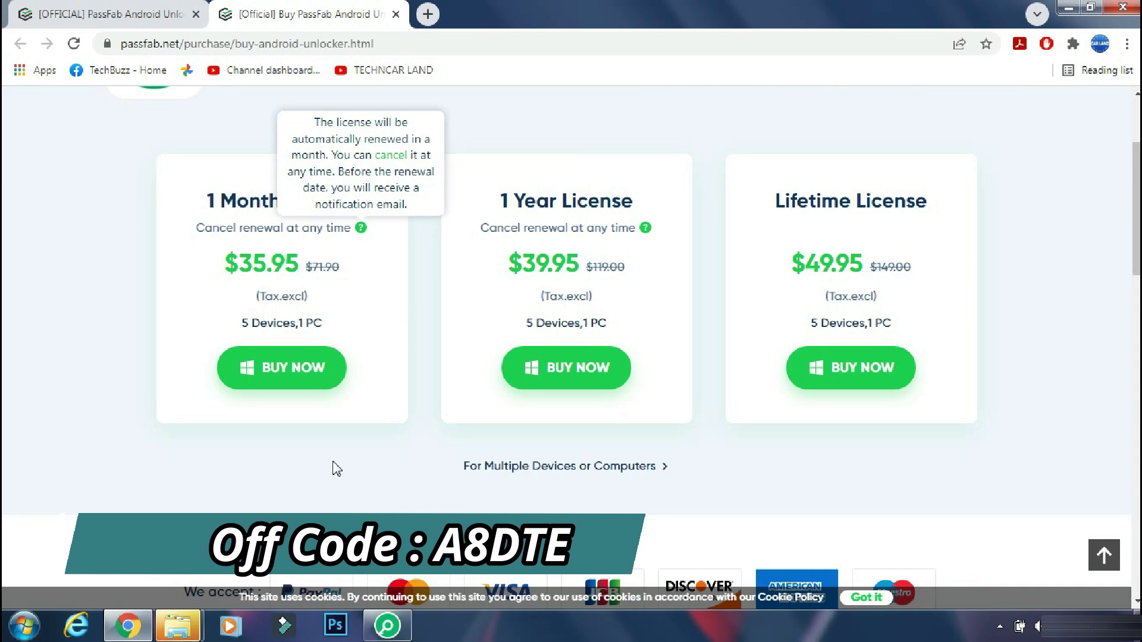
- Return to the PassFab product page tab and scroll down through its content
{"action": "left_click", "coordinate": [179, 8]}
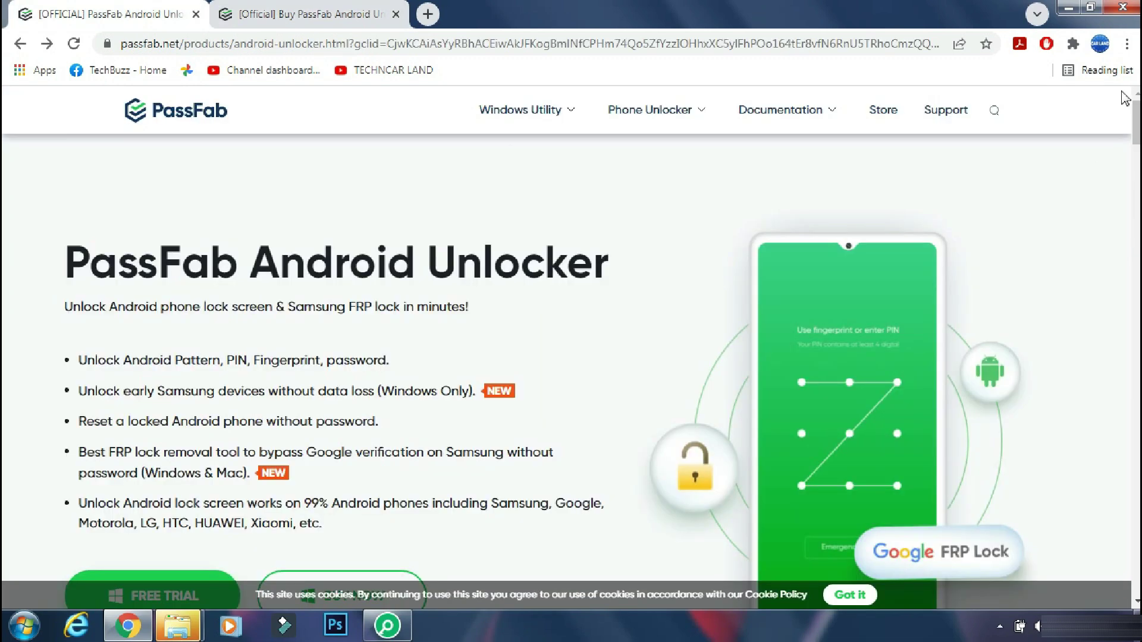
{"action": "scroll", "coordinate": [570, 345], "scroll_direction": "down", "scroll_amount": 10}
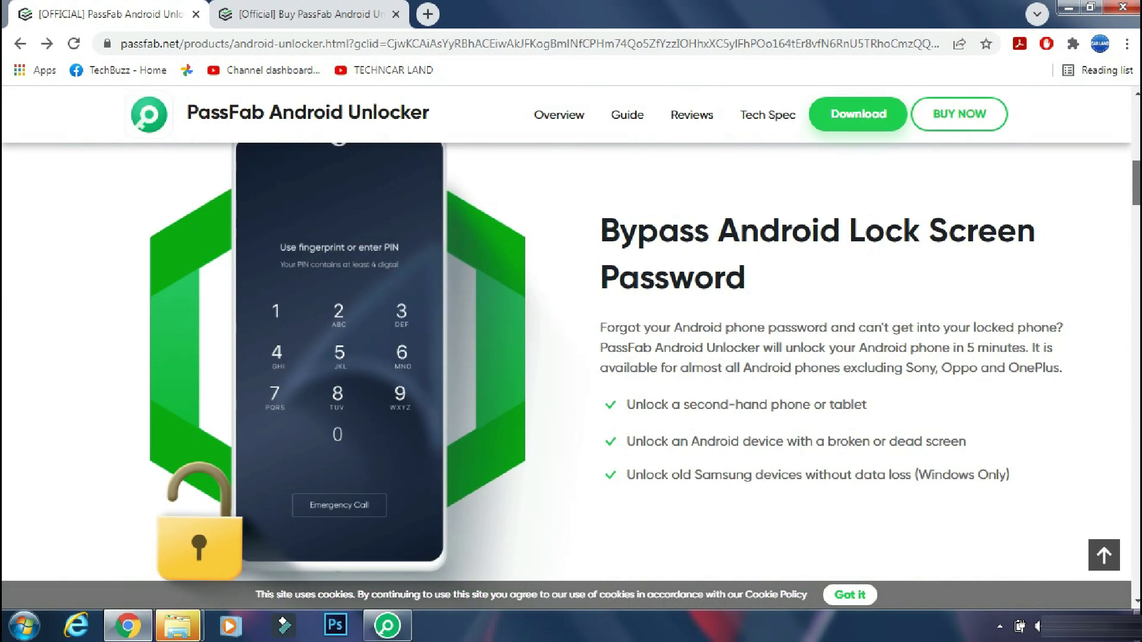
{"action": "scroll", "coordinate": [572, 356], "scroll_direction": "down", "scroll_amount": 10}
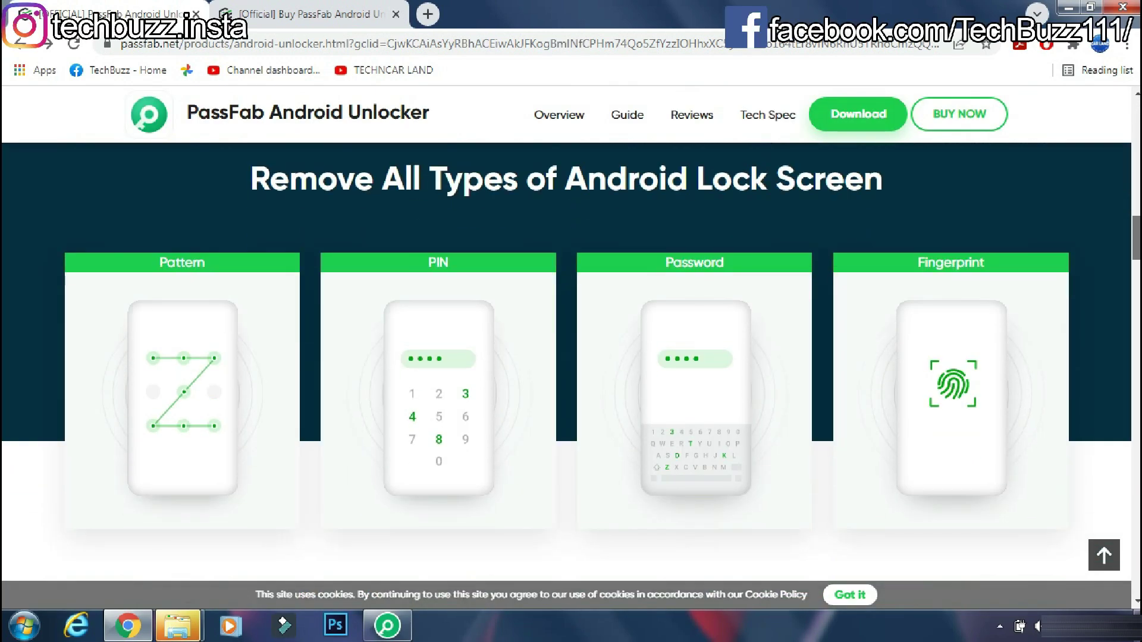
{"action": "scroll", "coordinate": [571, 357], "scroll_direction": "down", "scroll_amount": 10}
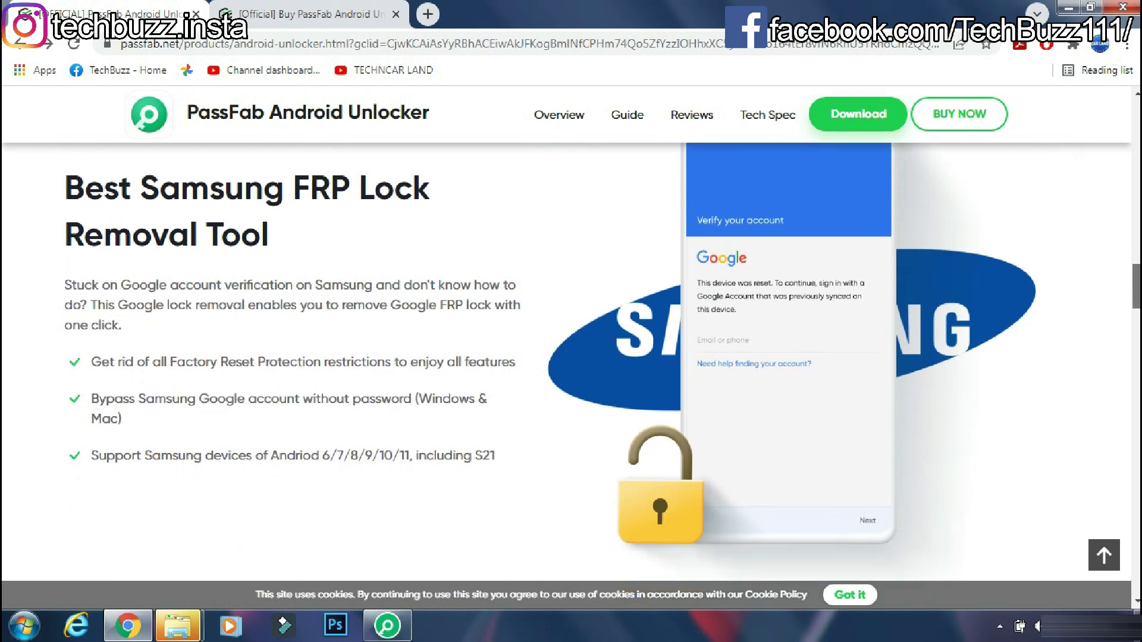
{"action": "scroll", "coordinate": [572, 358], "scroll_direction": "down", "scroll_amount": 2}
{"action": "scroll", "coordinate": [571, 357], "scroll_direction": "down", "scroll_amount": 10}
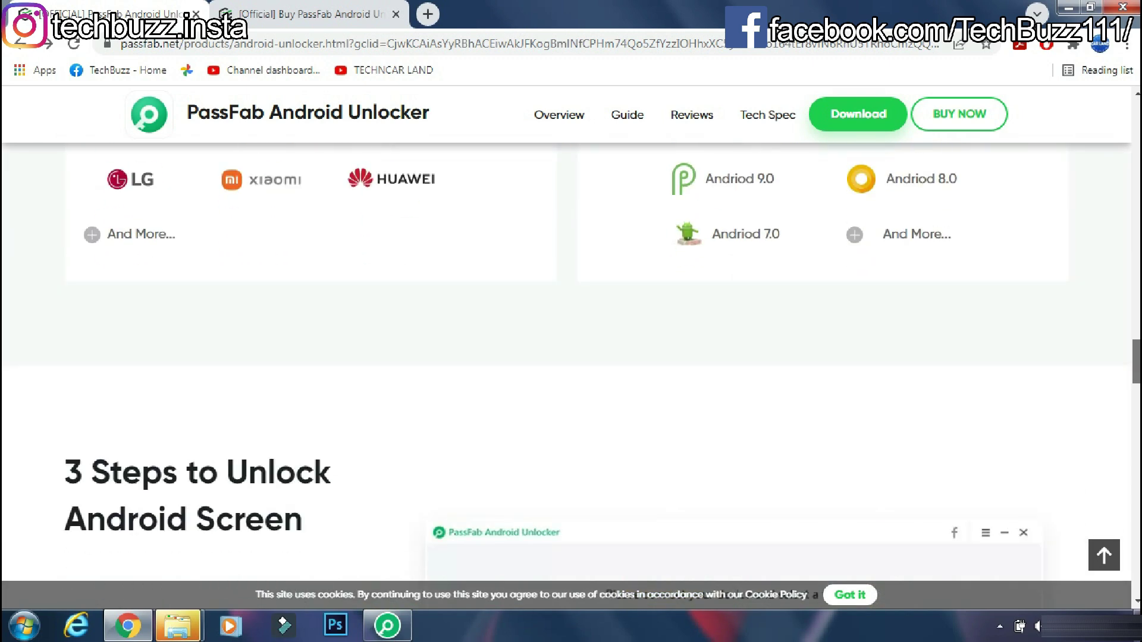
{"action": "scroll", "coordinate": [572, 357], "scroll_direction": "down", "scroll_amount": 15}
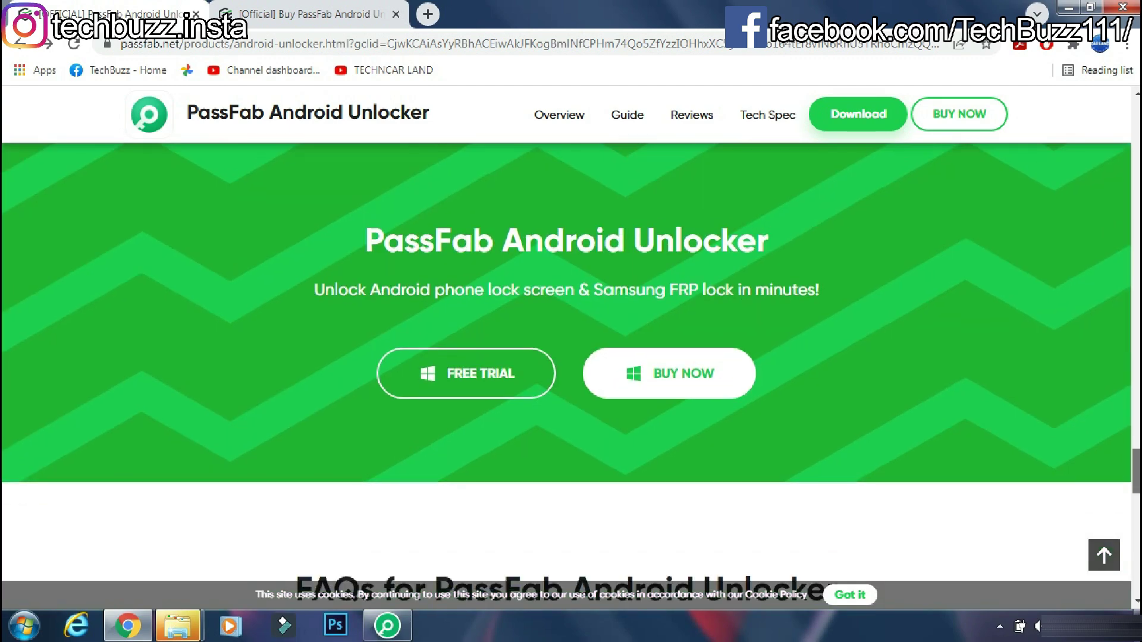
{"action": "scroll", "coordinate": [570, 357], "scroll_direction": "down", "scroll_amount": 6}
- Bring the product page back to the top and minimize Chrome to reveal the unlocker app
{"action": "left_click", "coordinate": [1136, 364]}
{"action": "left_click_drag", "start_coordinate": [1138, 364], "coordinate": [1137, 119]}
{"action": "left_click", "coordinate": [1071, 7]}
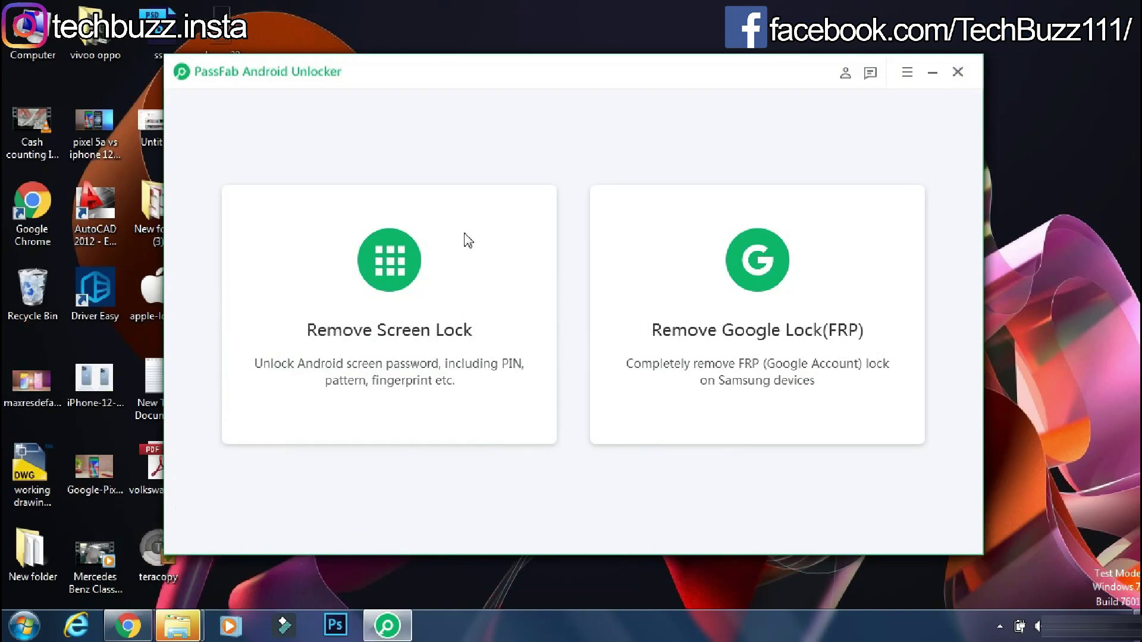